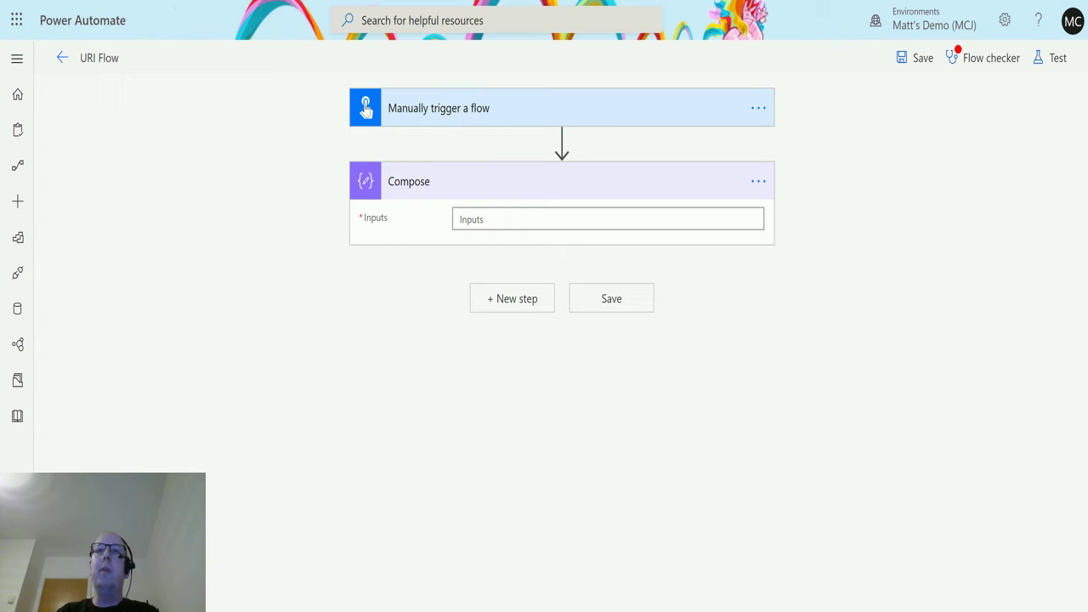
# Step: Start an expression for the Compose action's Inputs with the uriPathAndQuery function from the URI parsing functions
pyautogui.click(480, 220)
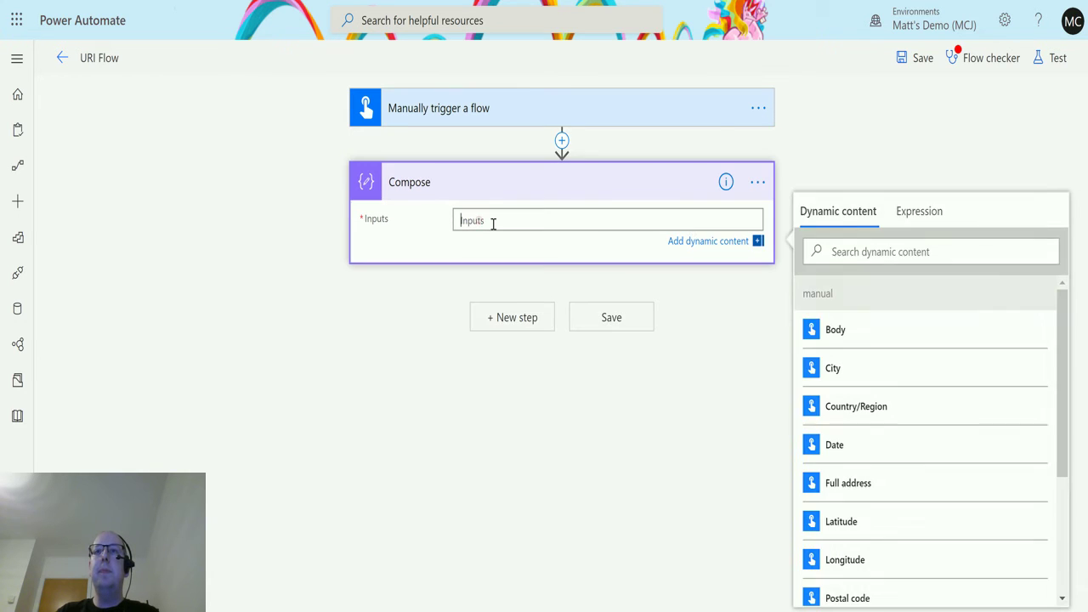
pyautogui.click(925, 212)
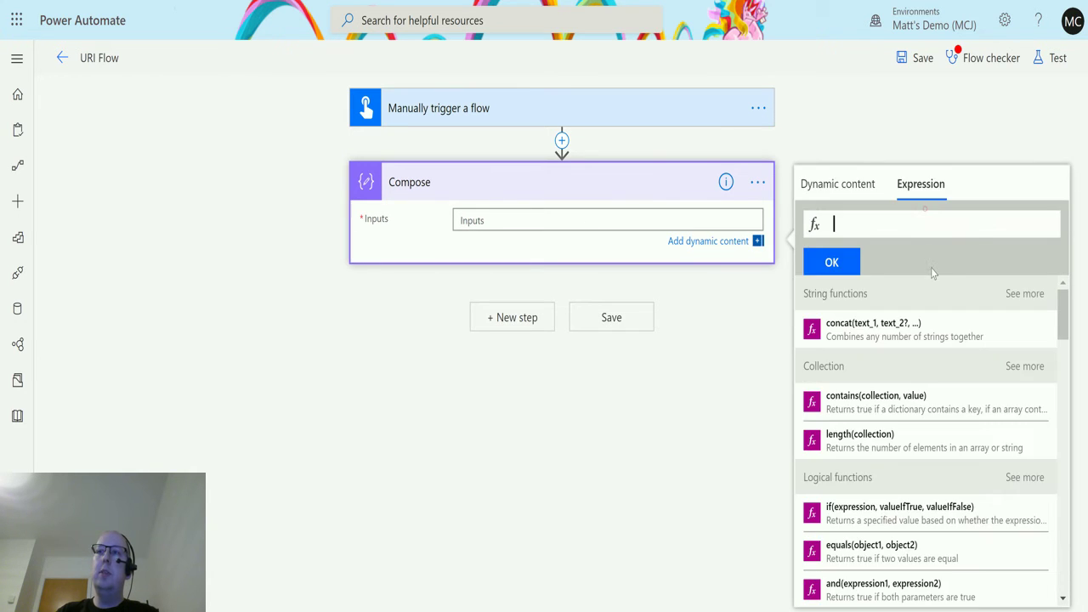
pyautogui.scroll(-5, 952, 366)
pyautogui.scroll(-15, 957, 376)
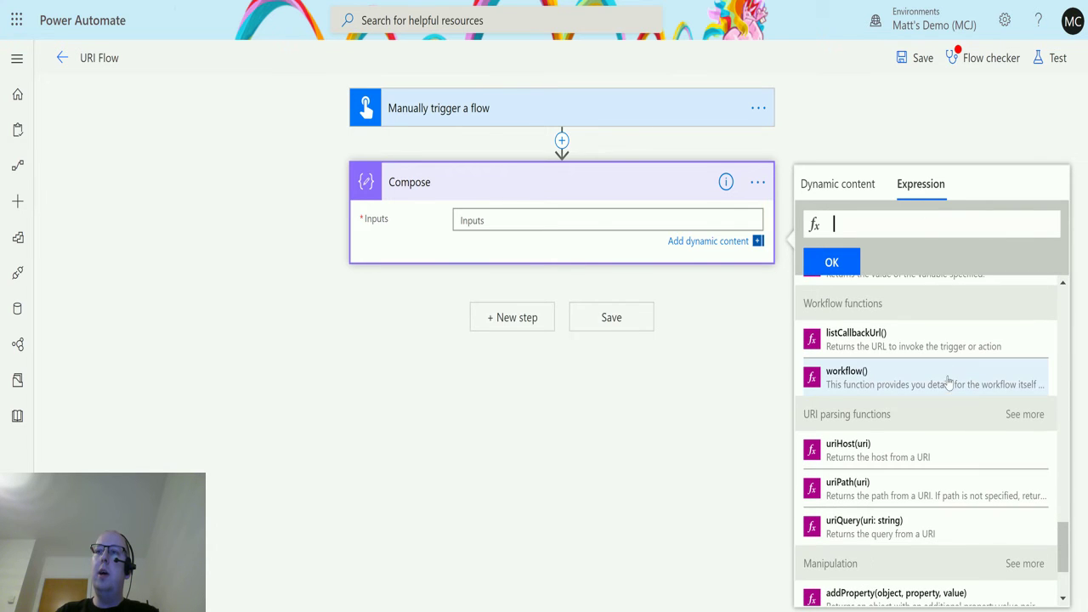
pyautogui.scroll(-2, 954, 472)
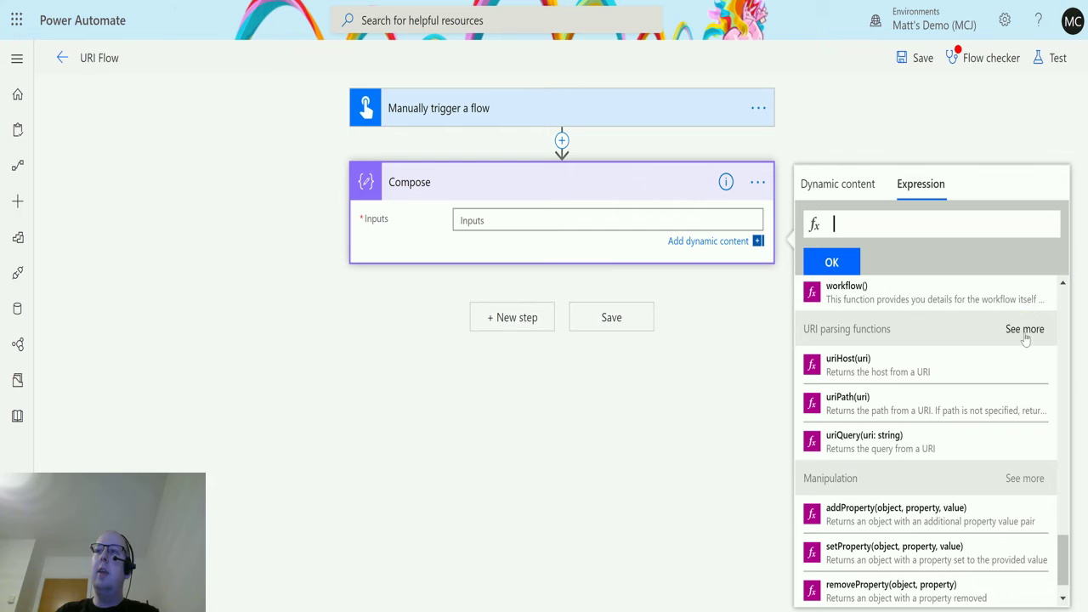
pyautogui.click(1024, 329)
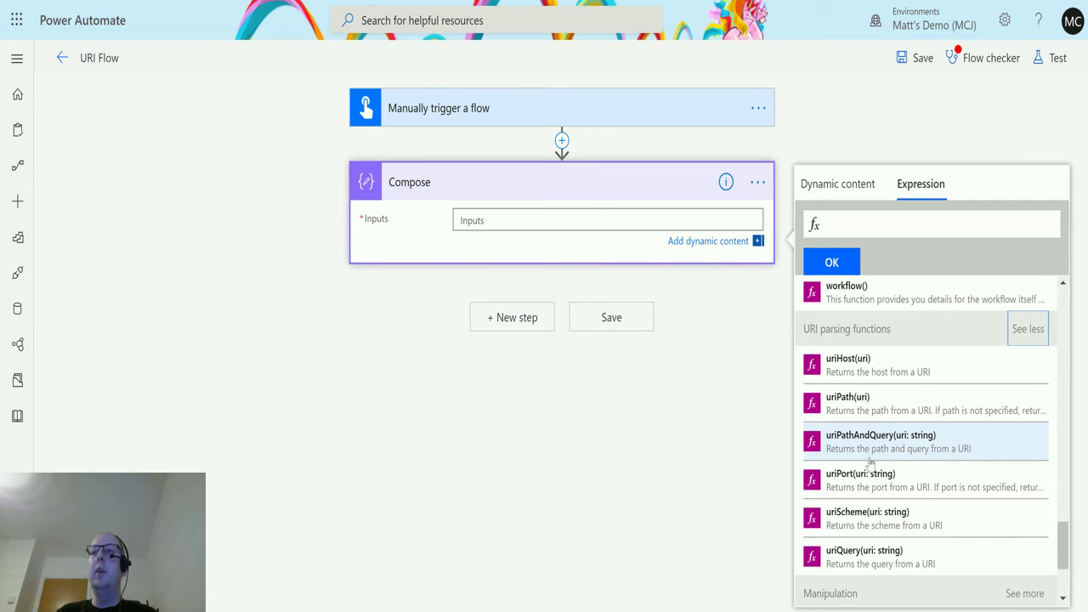
pyautogui.click(884, 453)
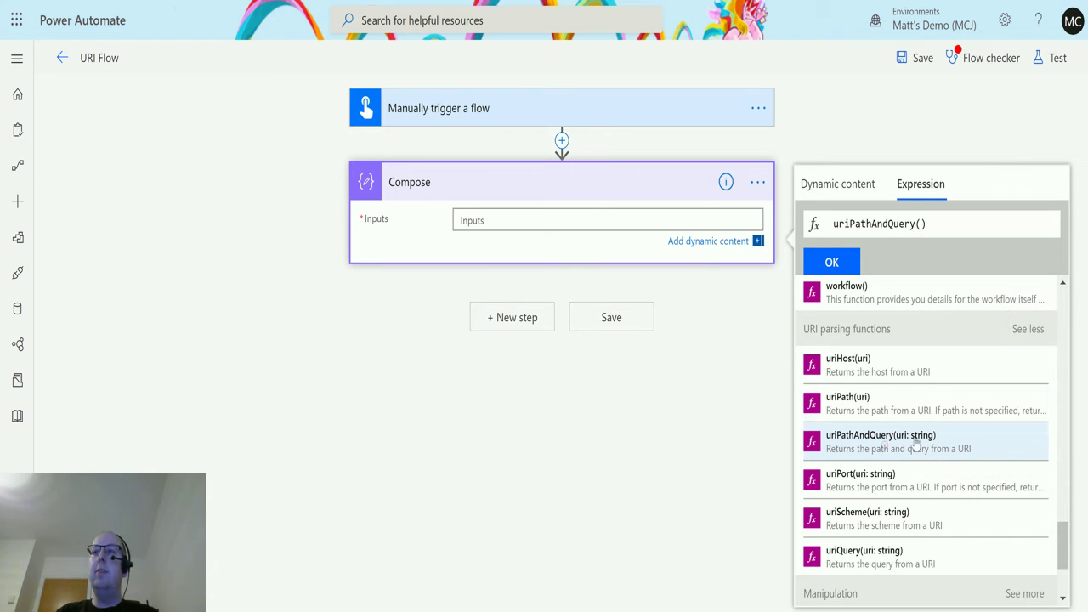
pyautogui.write("'")
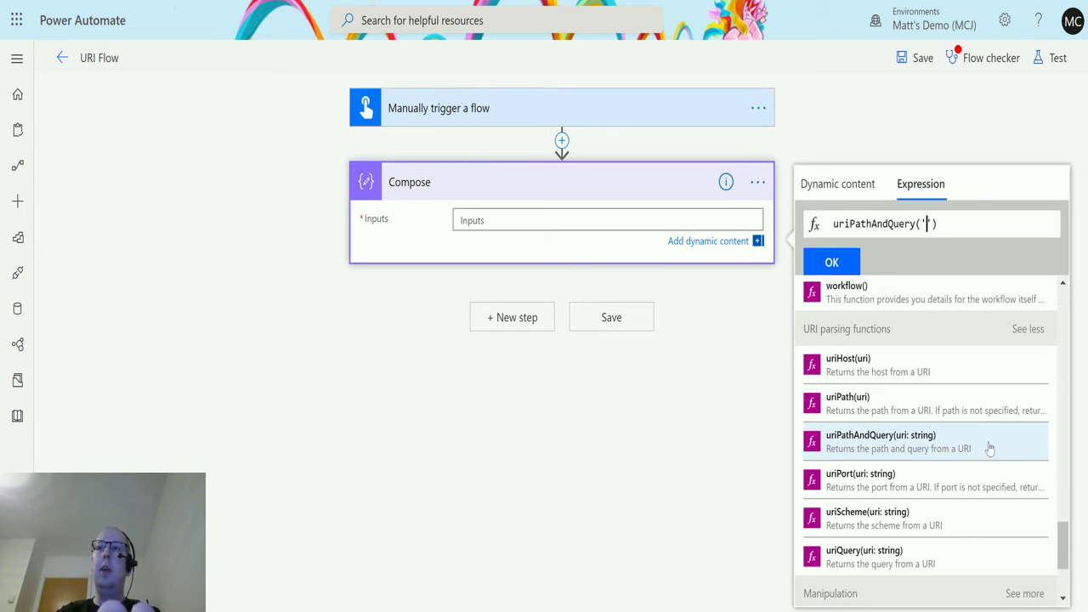
pyautogui.write('http')
pyautogui.write('s://')
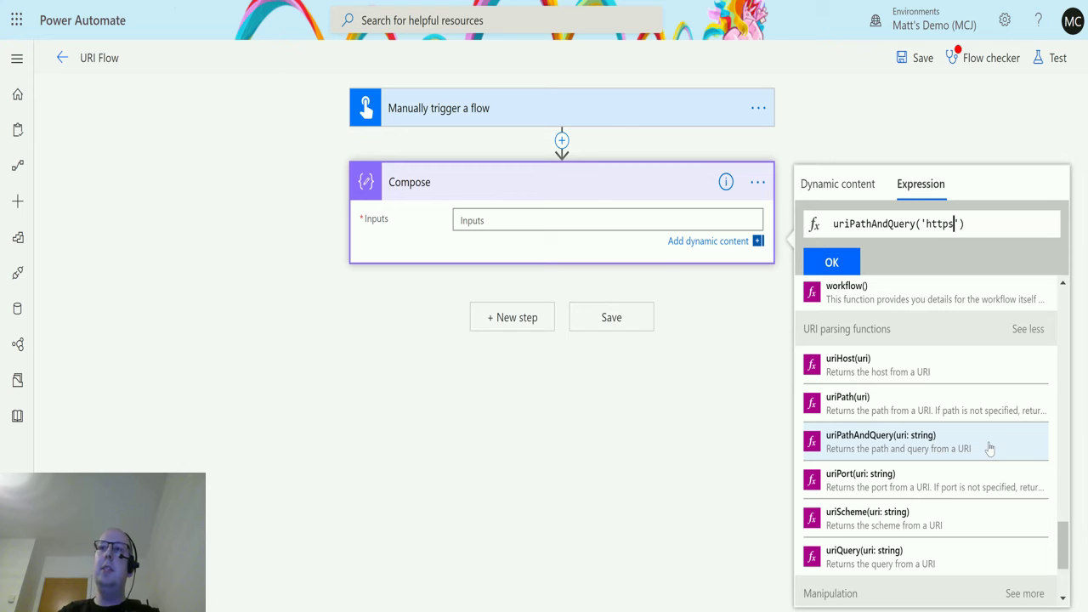
pyautogui.write('google.com')
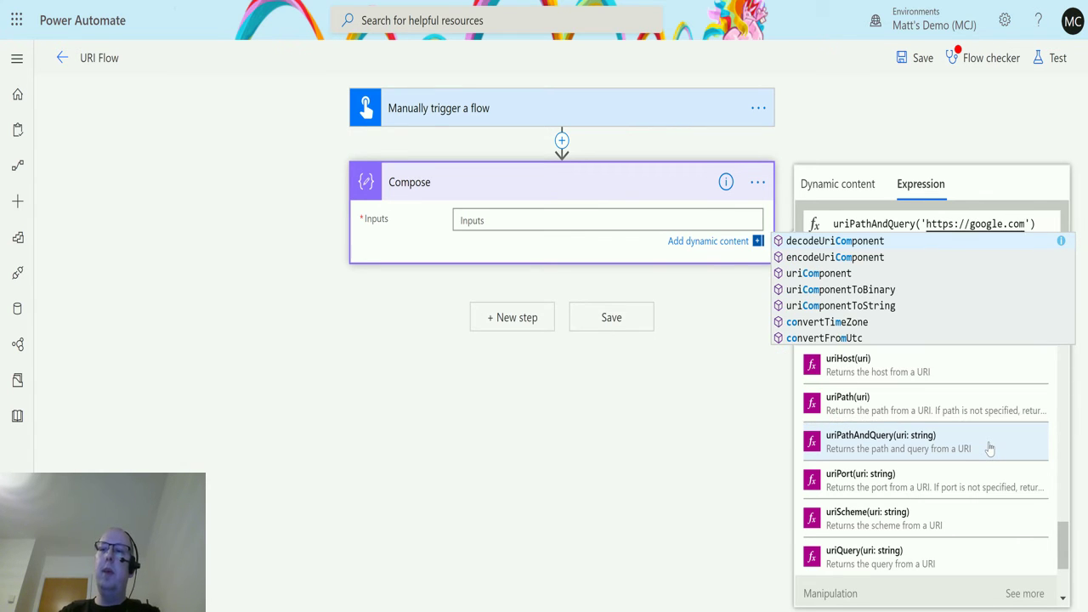
pyautogui.write('/')
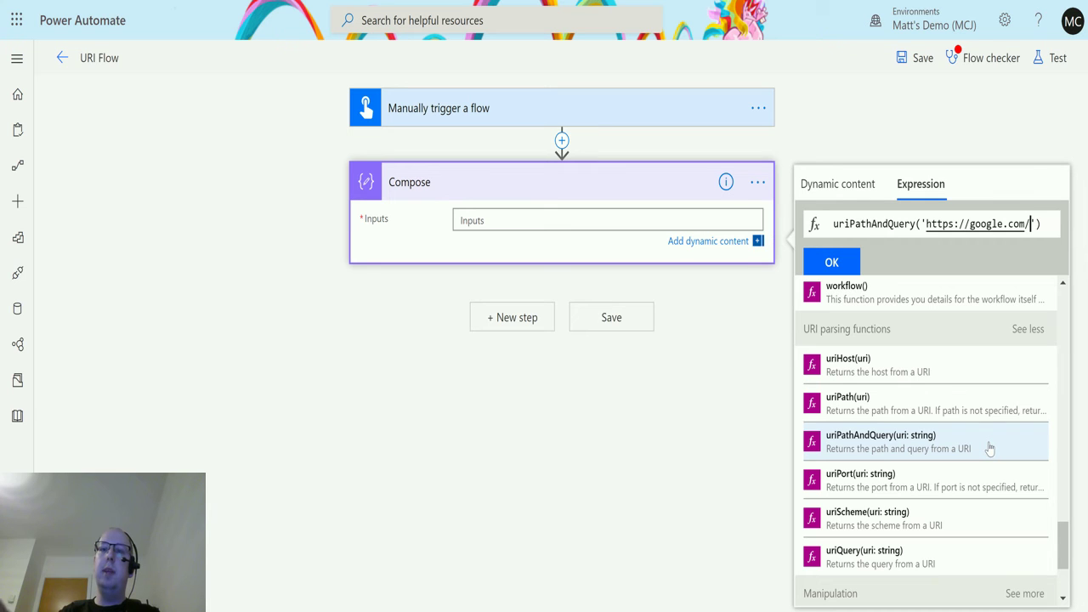
pyautogui.write('search')
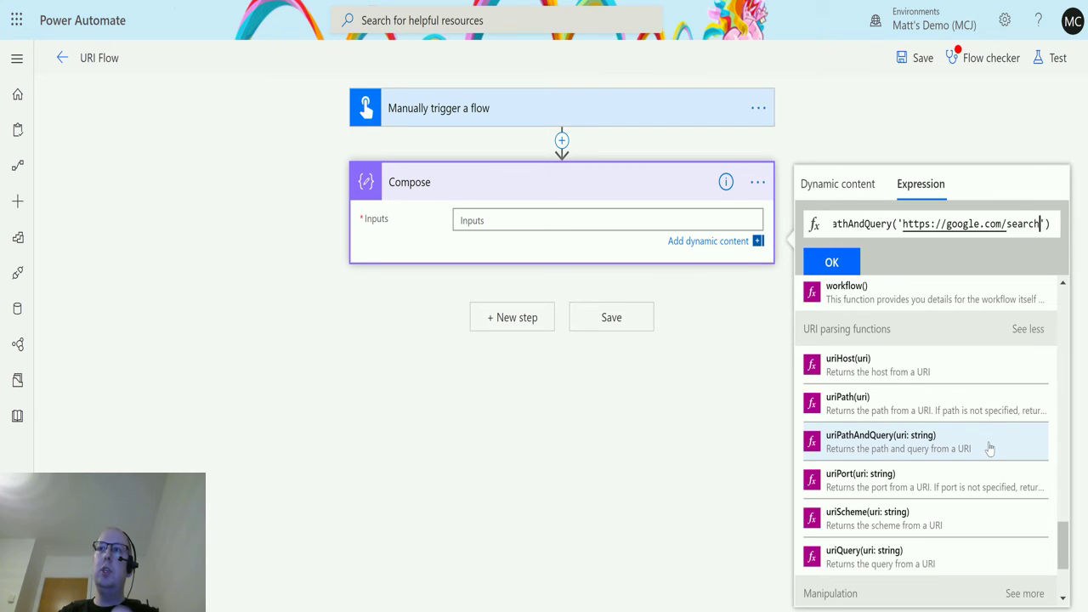
pyautogui.write('/')
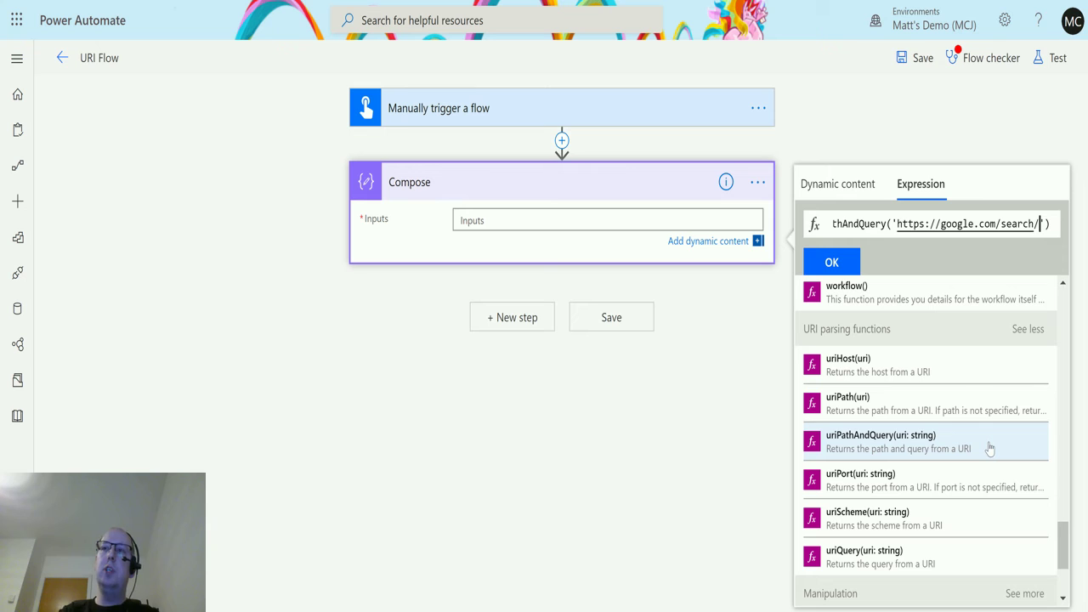
pyautogui.write('history')
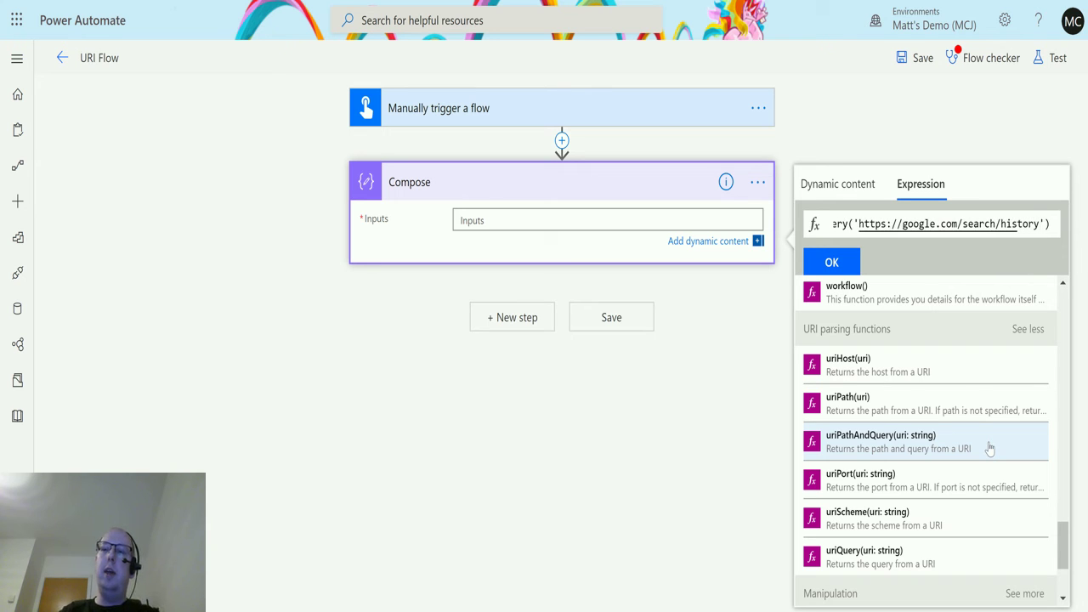
pyautogui.write('.h')
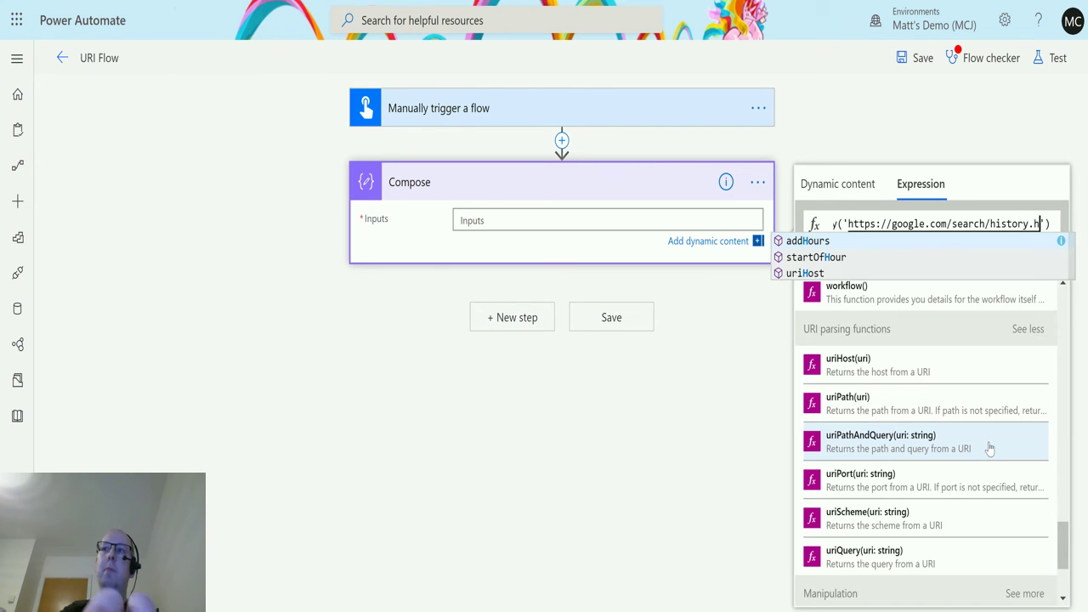
pyautogui.write('tm')
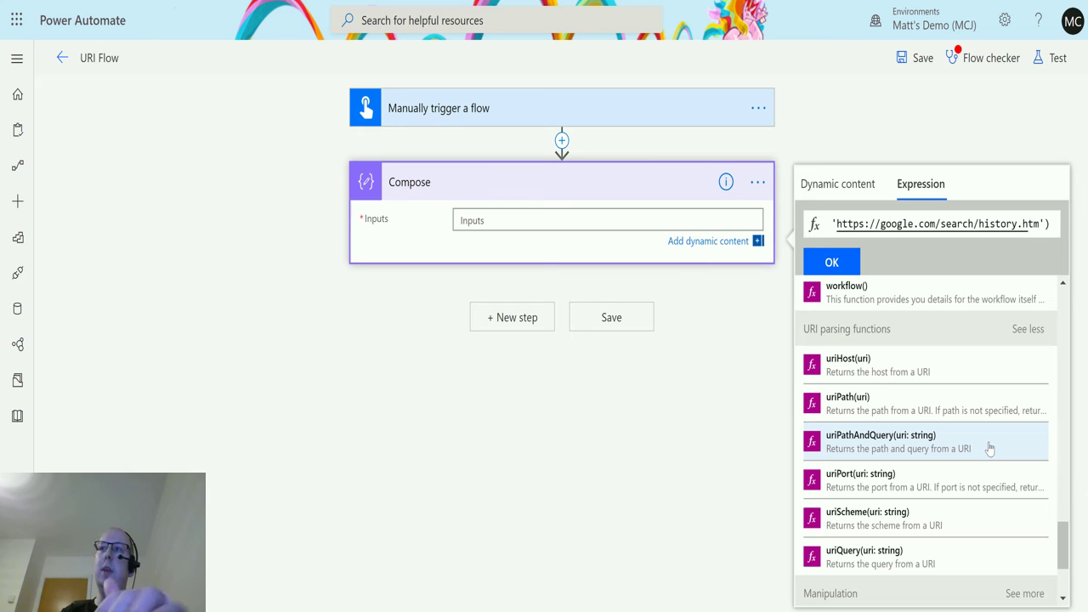
# Step: Append the query string ?date=yesterday to the URL and insert the finished expression into the Compose Inputs
pyautogui.write('?')
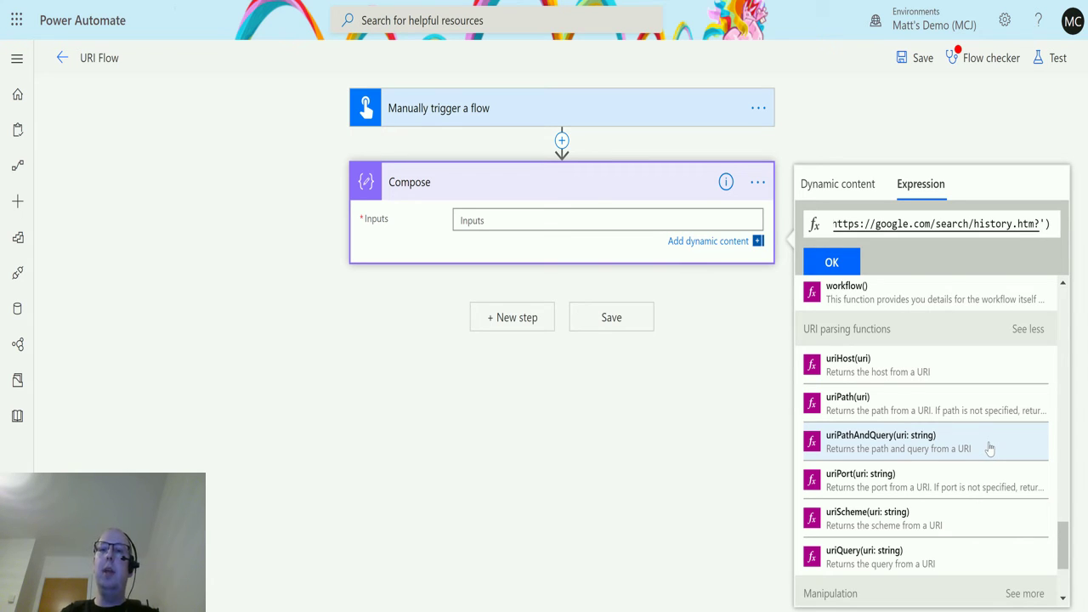
pyautogui.write('date')
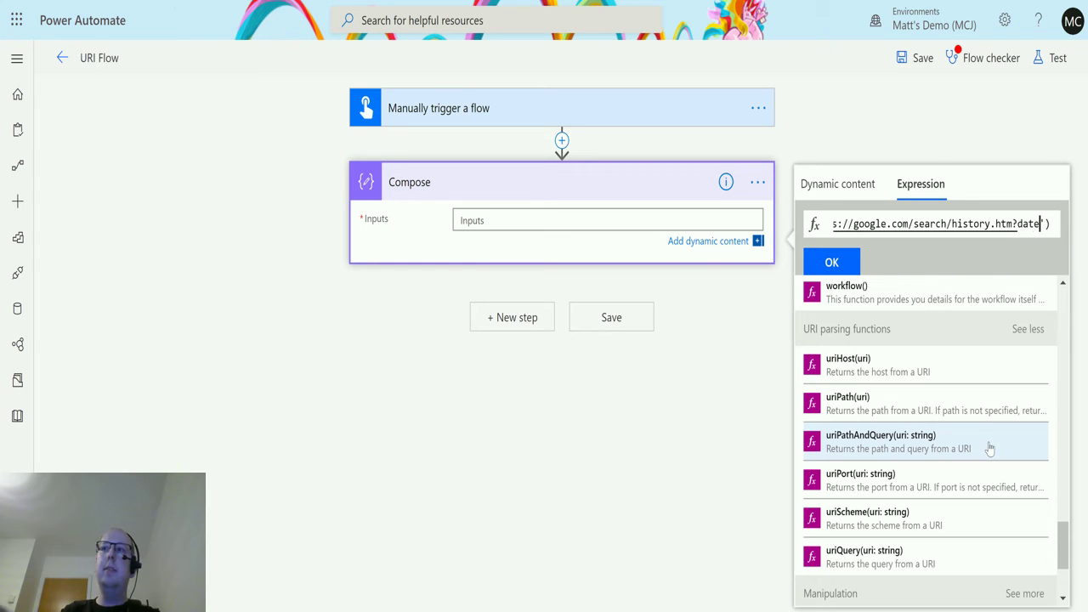
pyautogui.write('=')
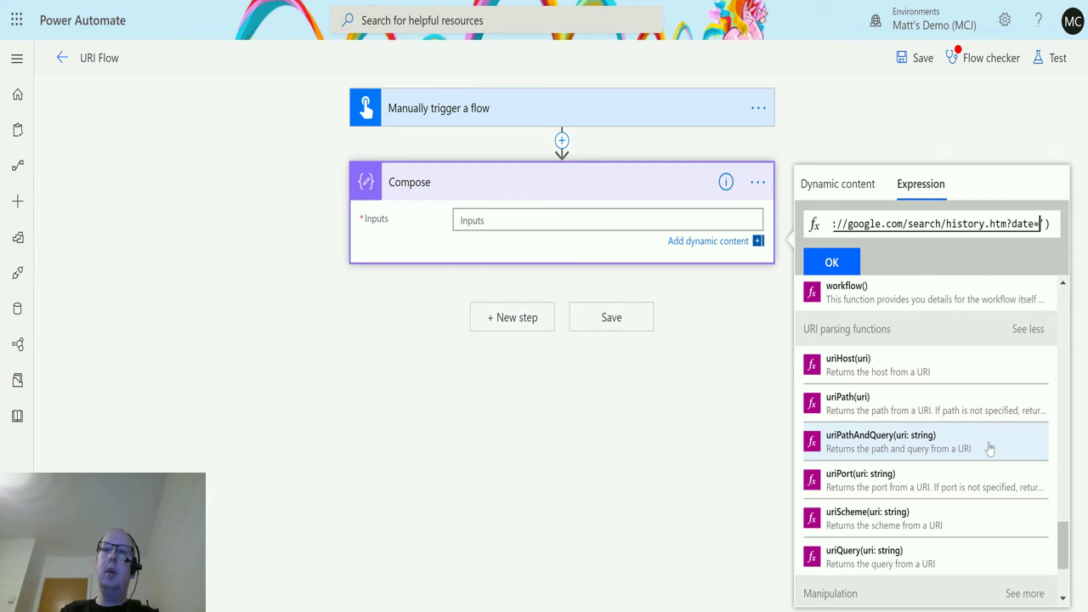
pyautogui.write('yesterda')
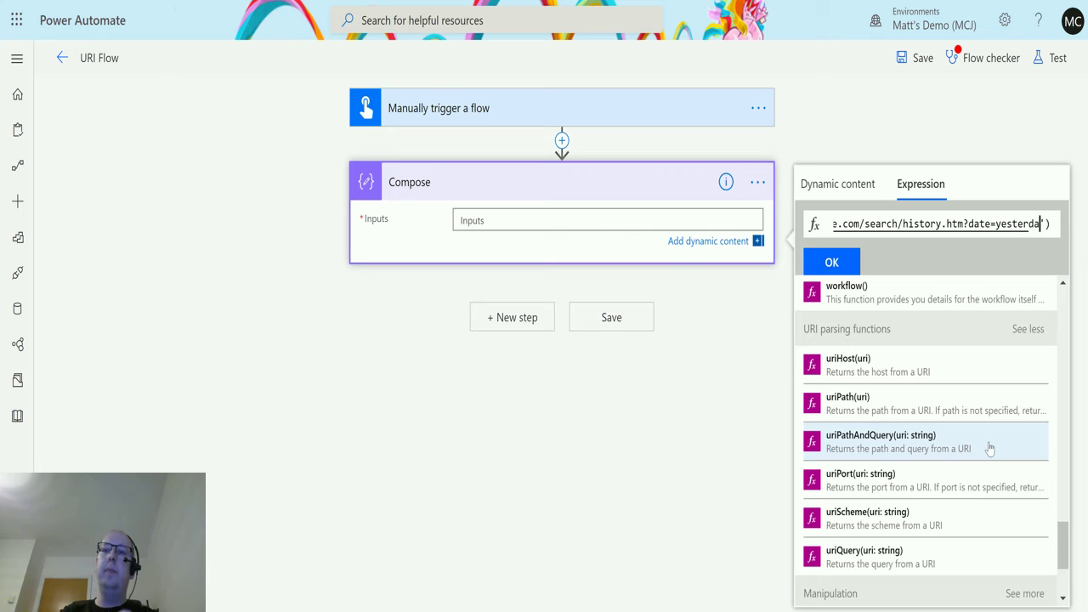
pyautogui.write('y')
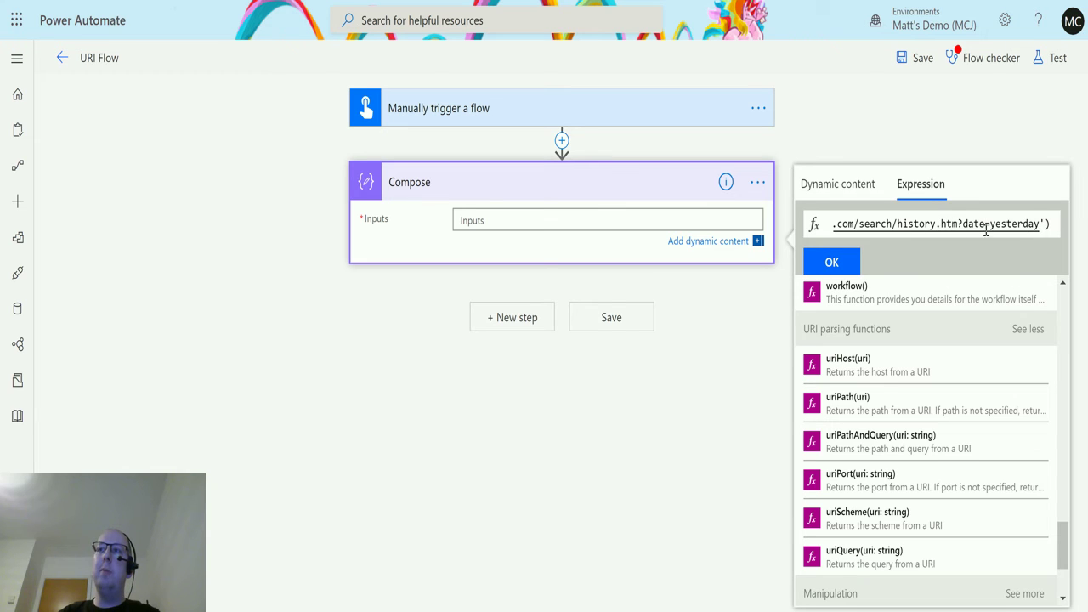
pyautogui.click(832, 264)
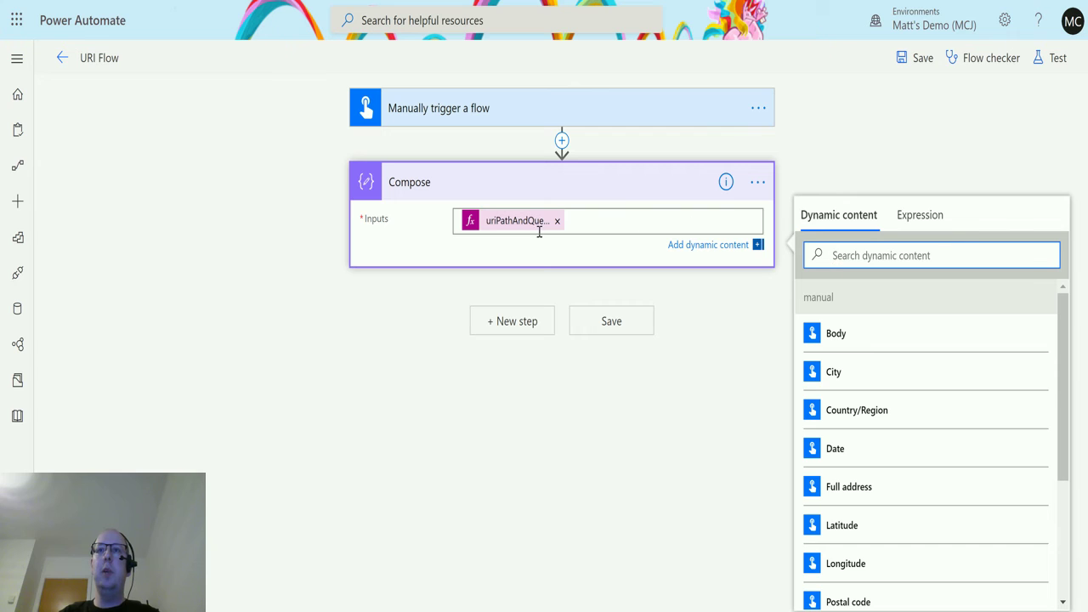
# Step: Save and test the flow by performing the trigger action manually, and run it through to its run page
pyautogui.click(1057, 61)
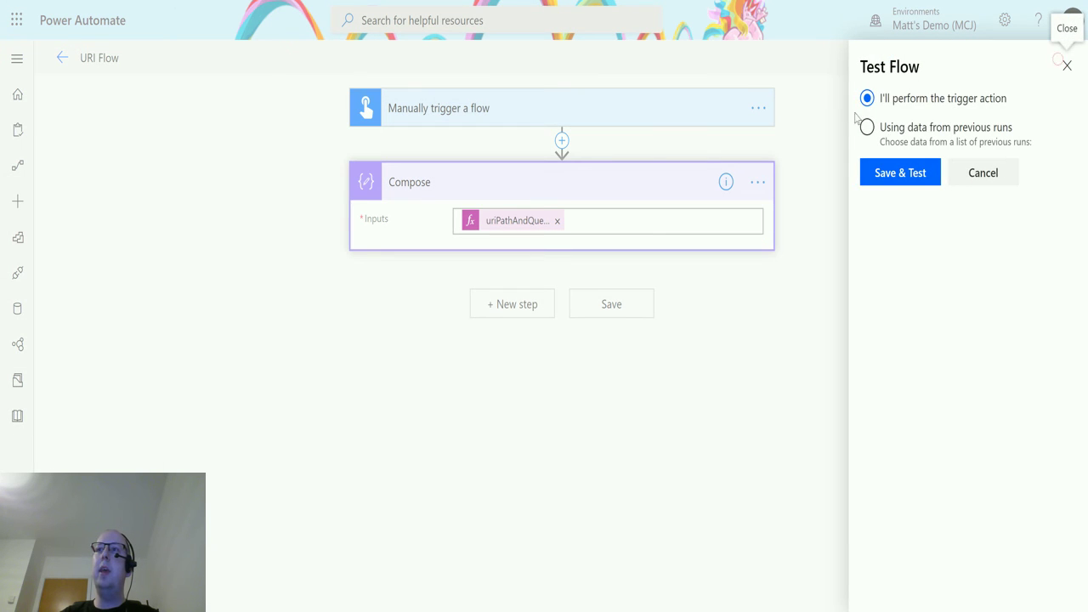
pyautogui.click(918, 179)
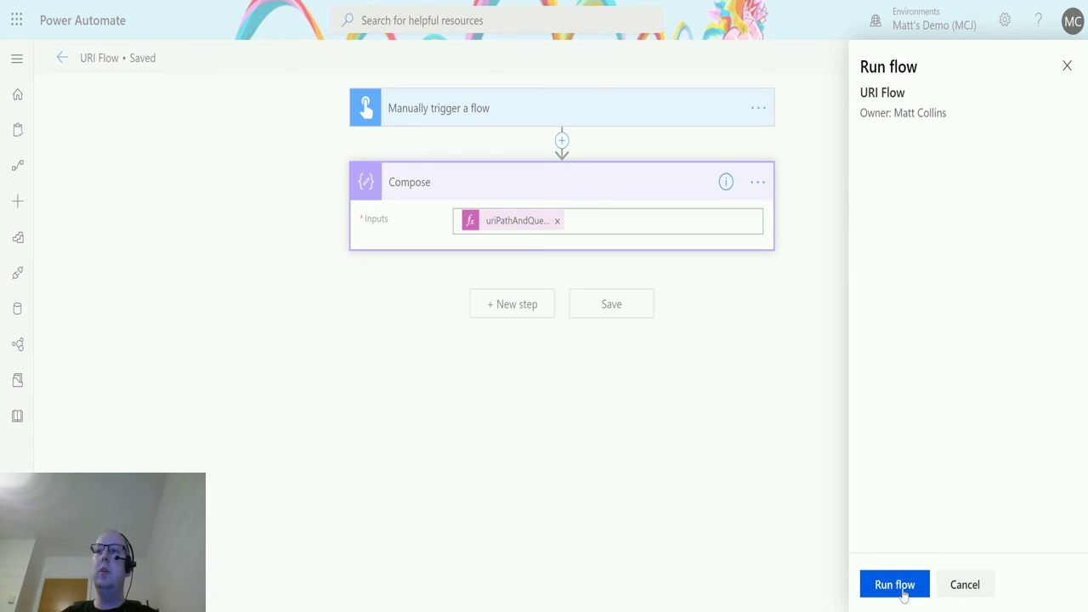
pyautogui.click(901, 590)
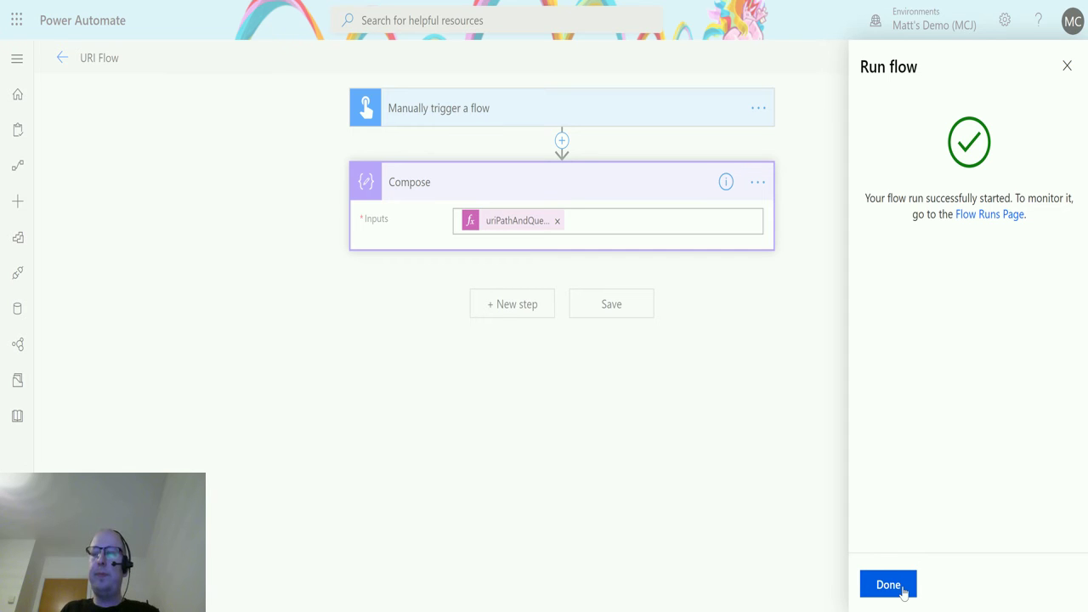
pyautogui.click(901, 588)
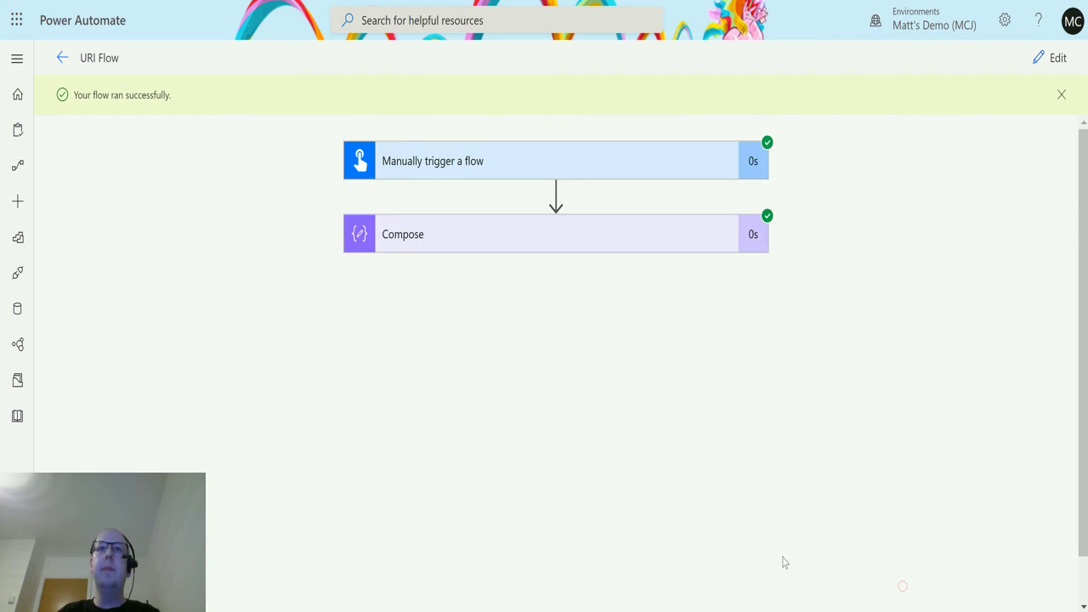
# Step: Expand the Compose action in the run results and examine the path and query in its inputs and outputs
pyautogui.click(592, 238)
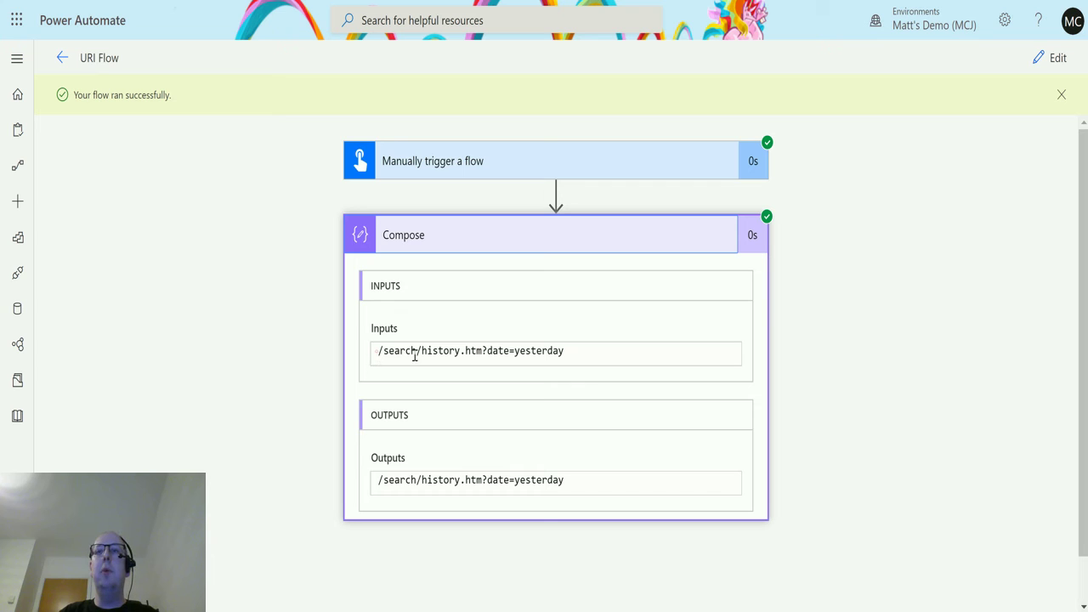
pyautogui.moveTo(427, 350); pyautogui.dragTo(379, 350)
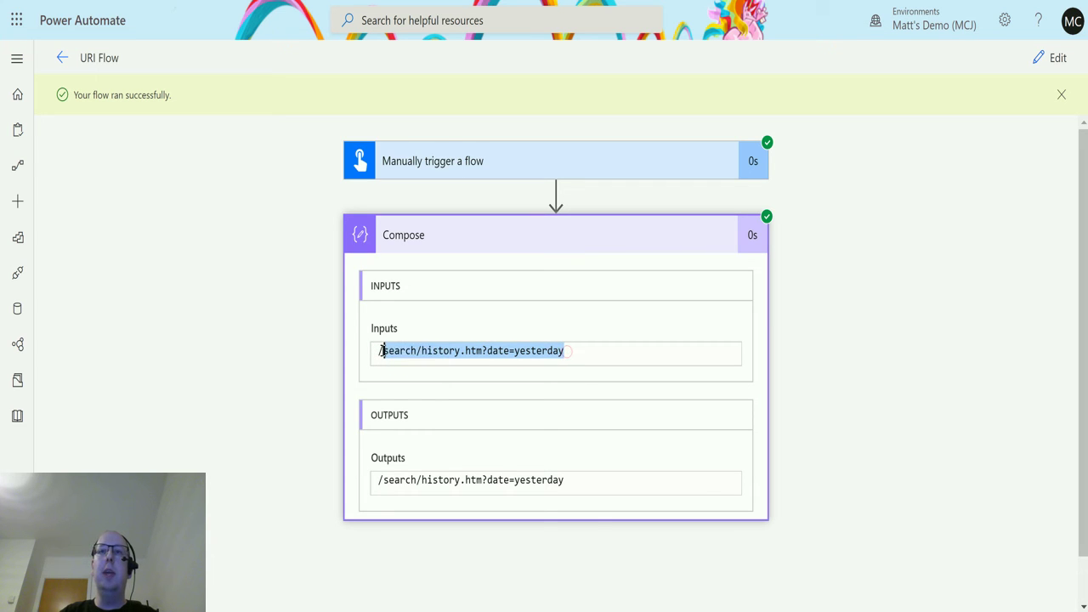
pyautogui.click(433, 350)
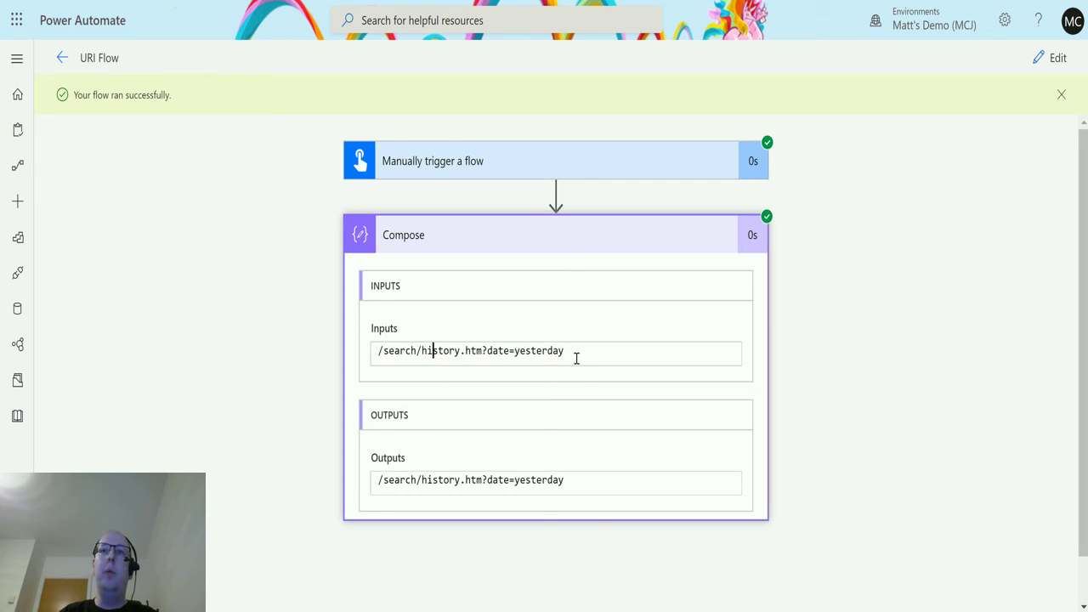